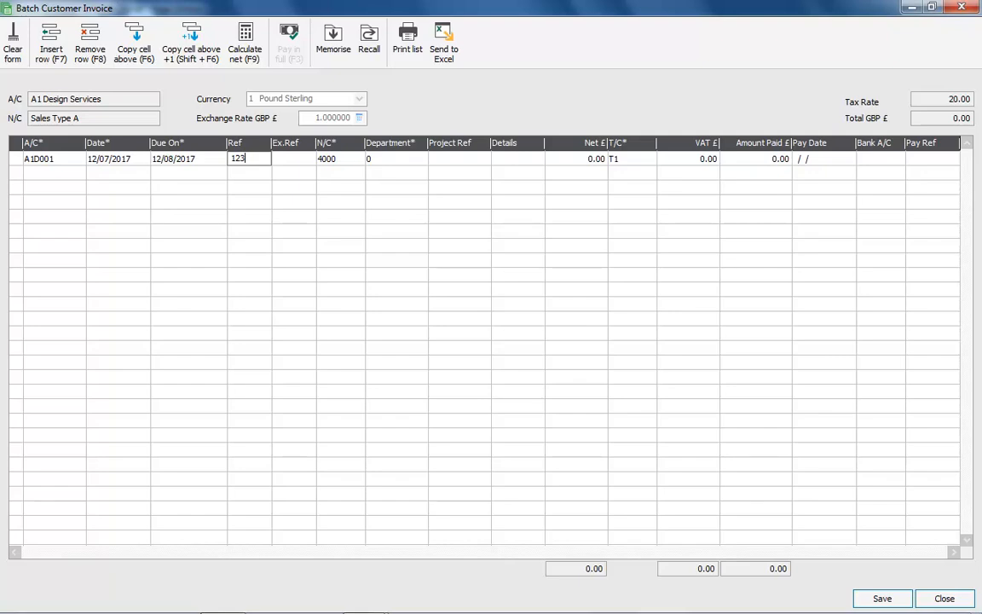
Complete the A1 Design Services batch invoice line with Sales as the details and a net amount of 100
key("Tab")
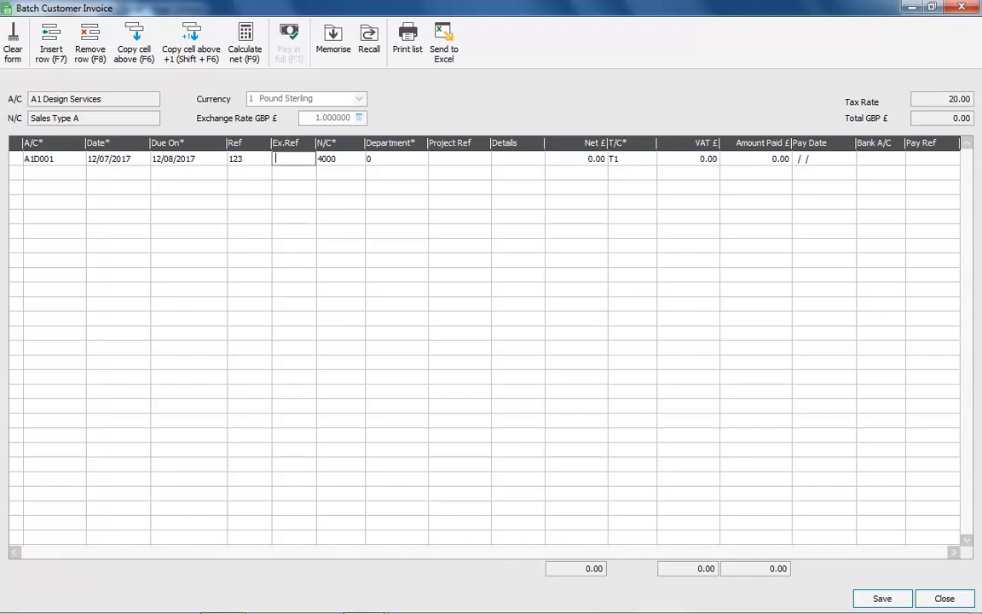
key("Tab")
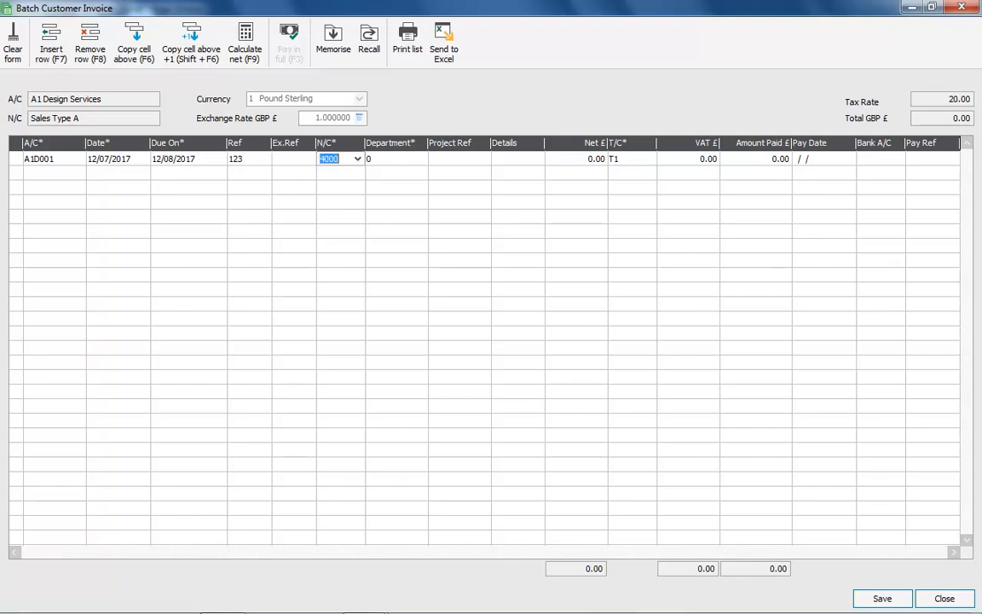
key("Tab")
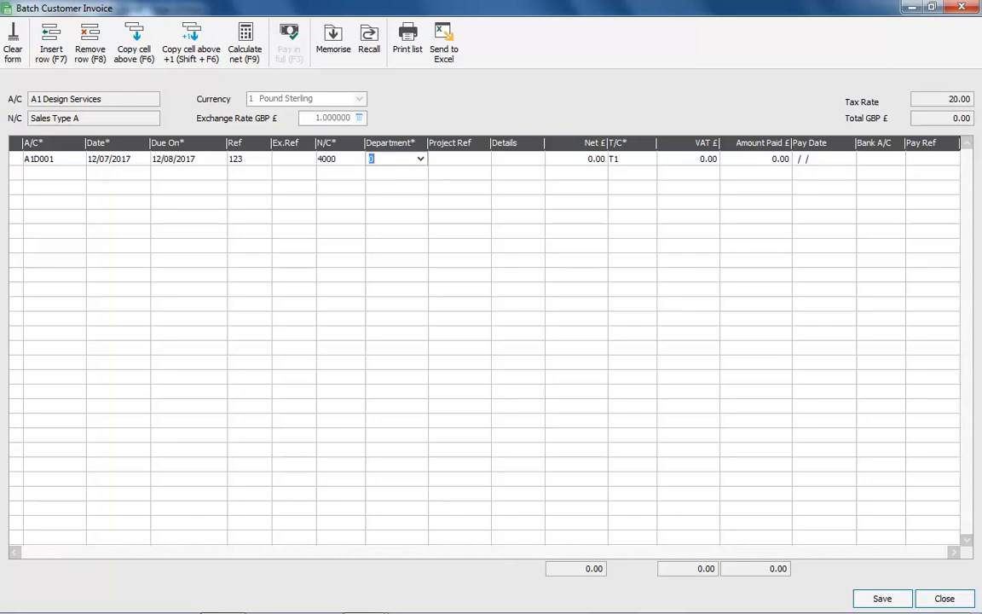
key("Tab")
key("Tab")
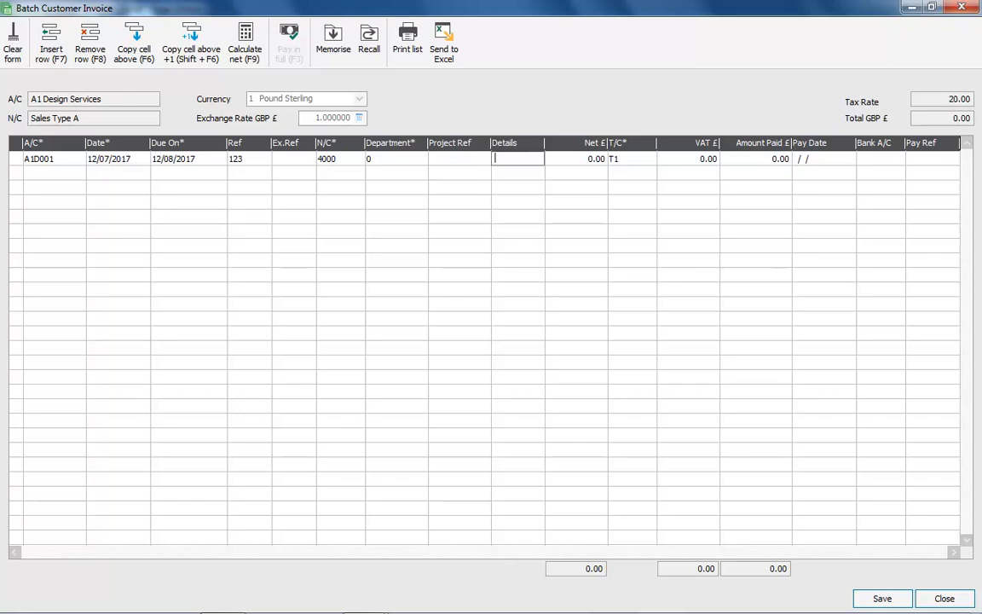
type("Sales")
key("Tab")
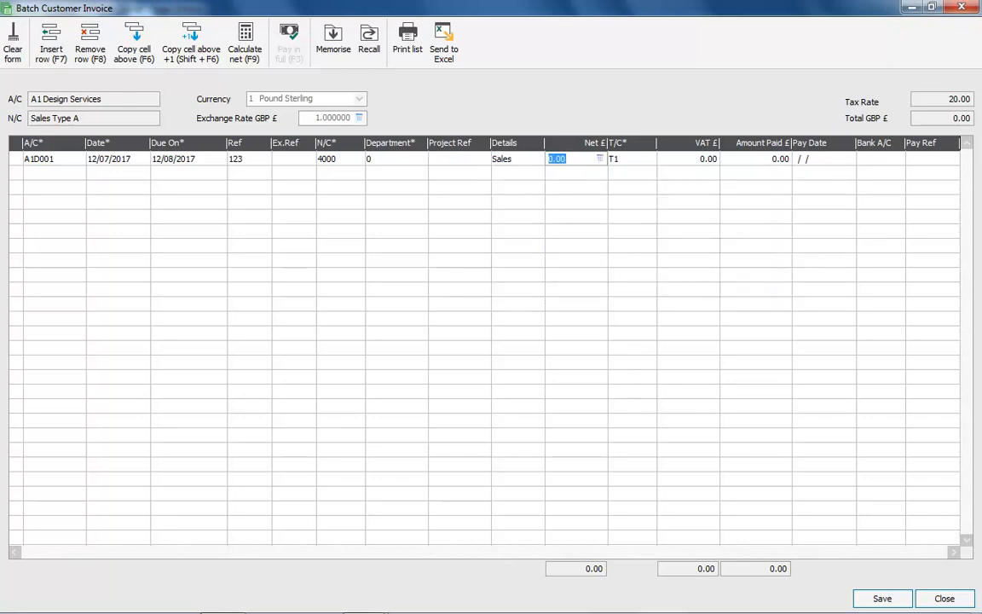
type("100")
key("Tab")
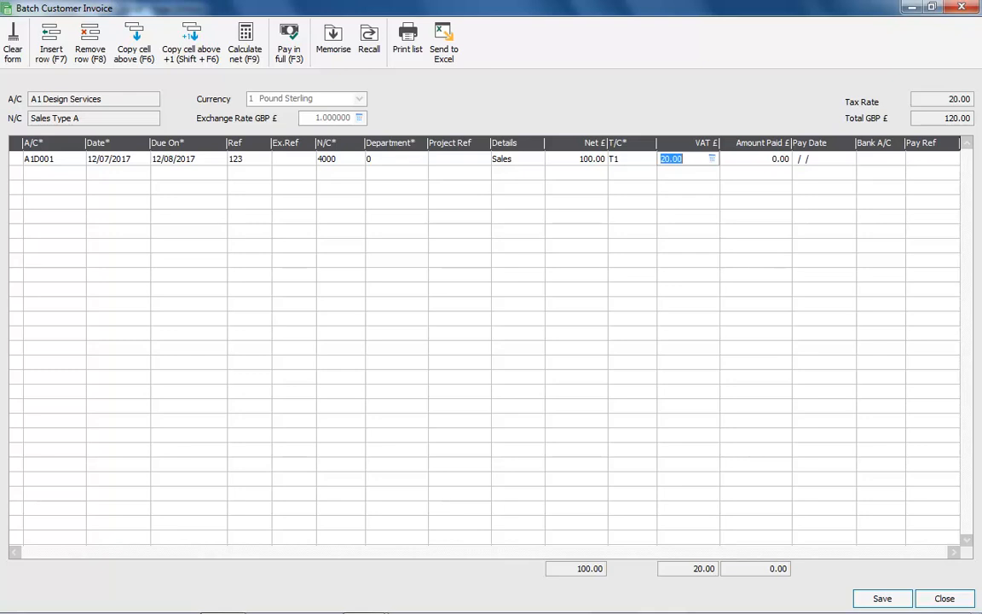
key("Tab")
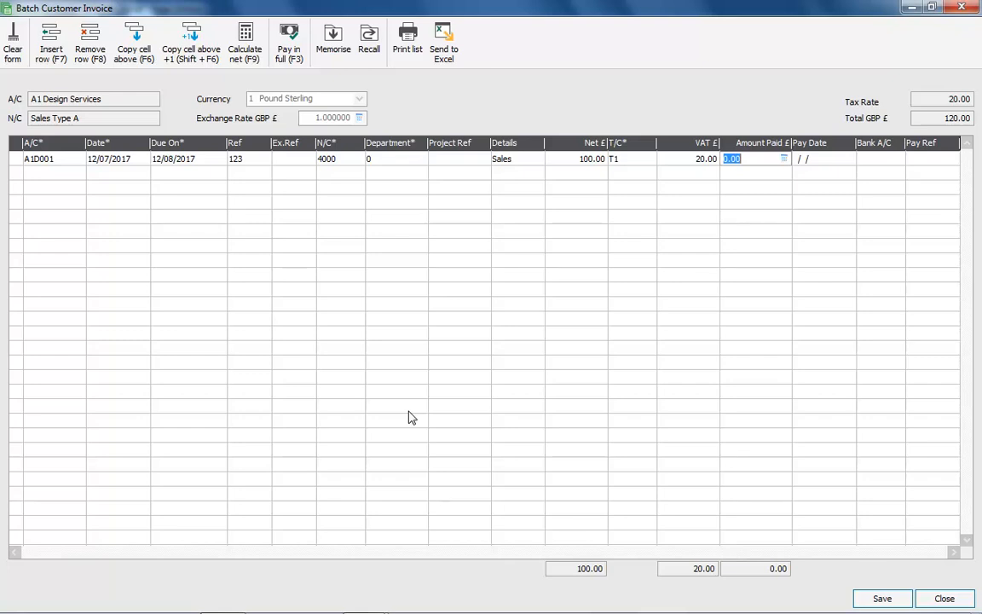
key("Tab")
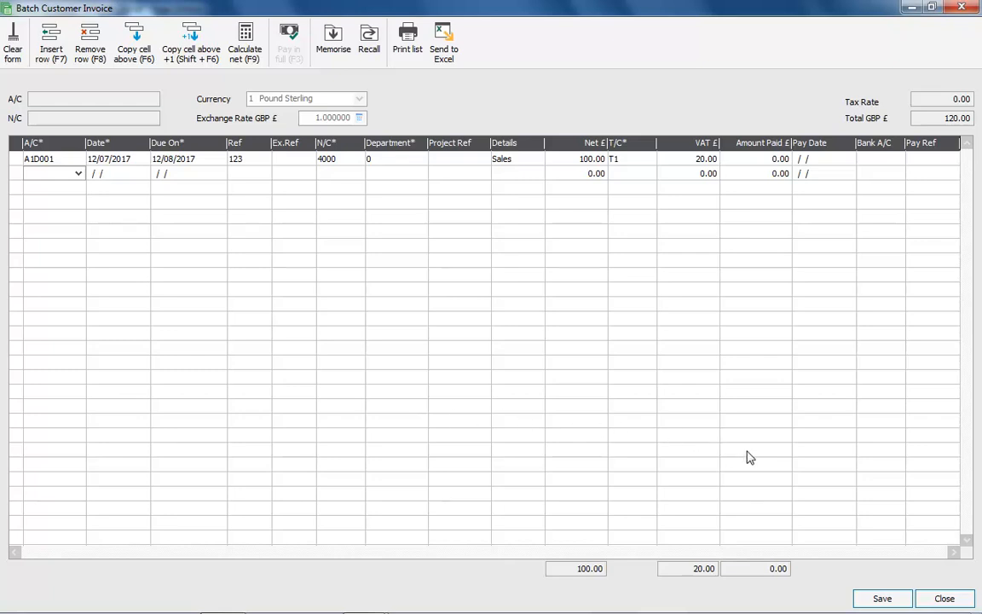
Save and close the batch invoice entry, and select A1 Design Services in the customer list to check its balance
left_click(882, 599)
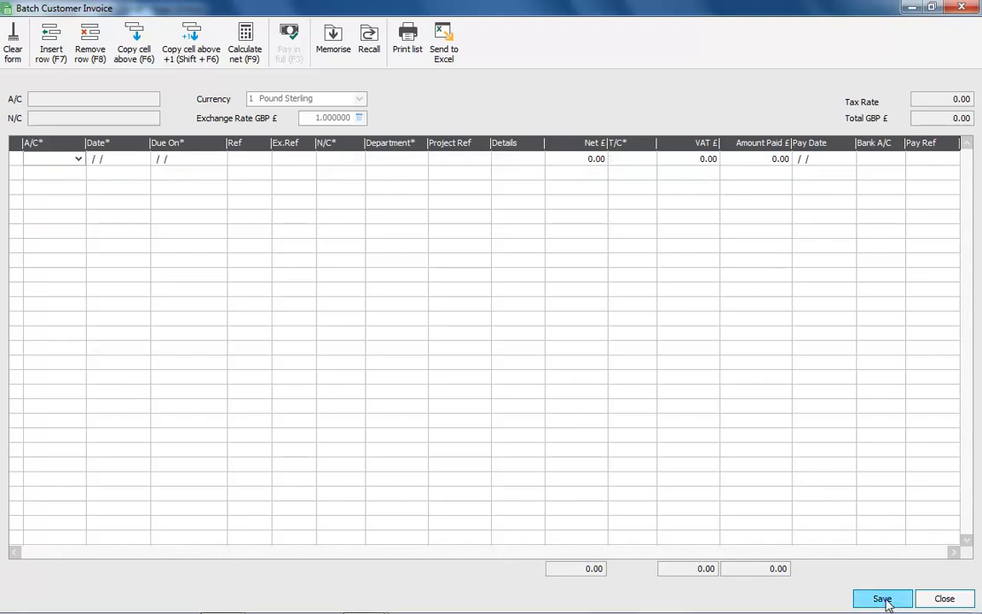
left_click(944, 598)
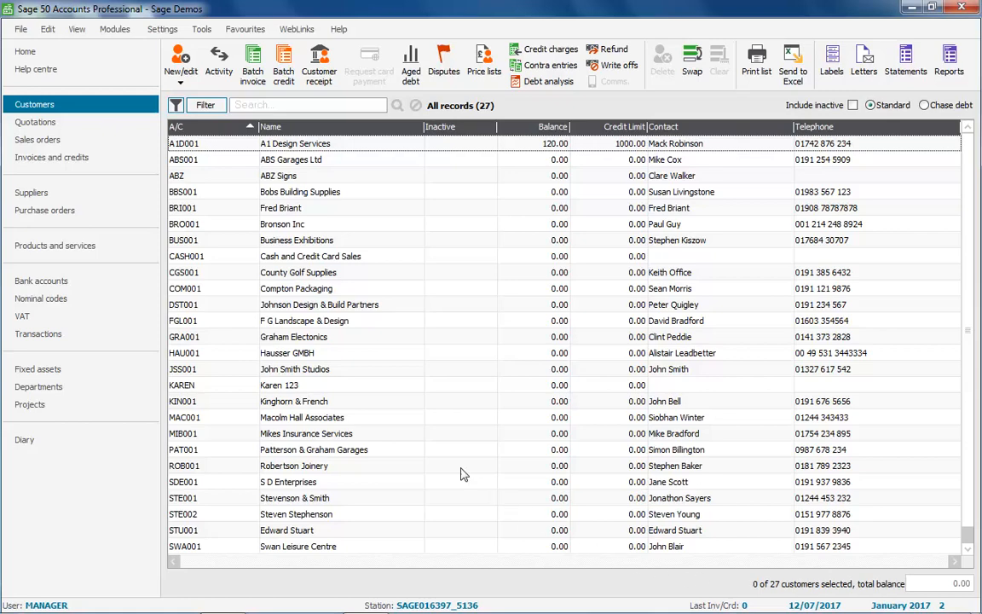
left_click(329, 148)
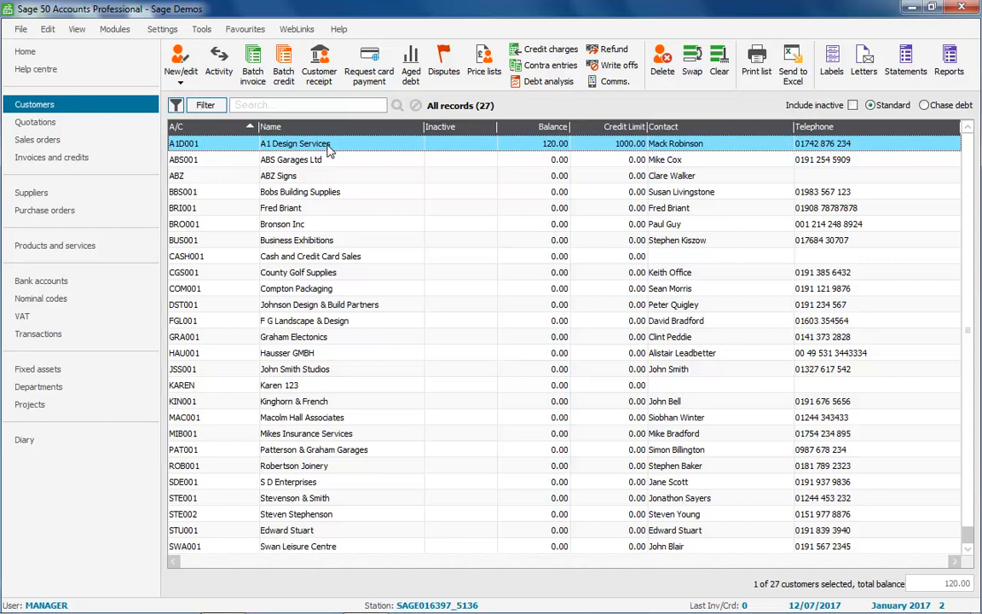
Create a new invoice in Product format for the customer A1 Design Services
left_click(49, 160)
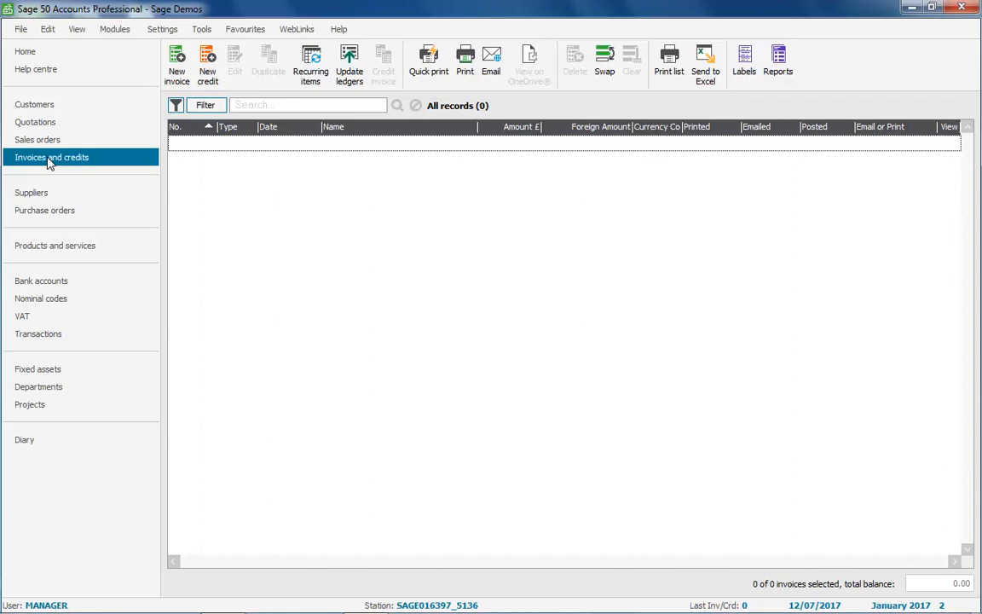
left_click(177, 61)
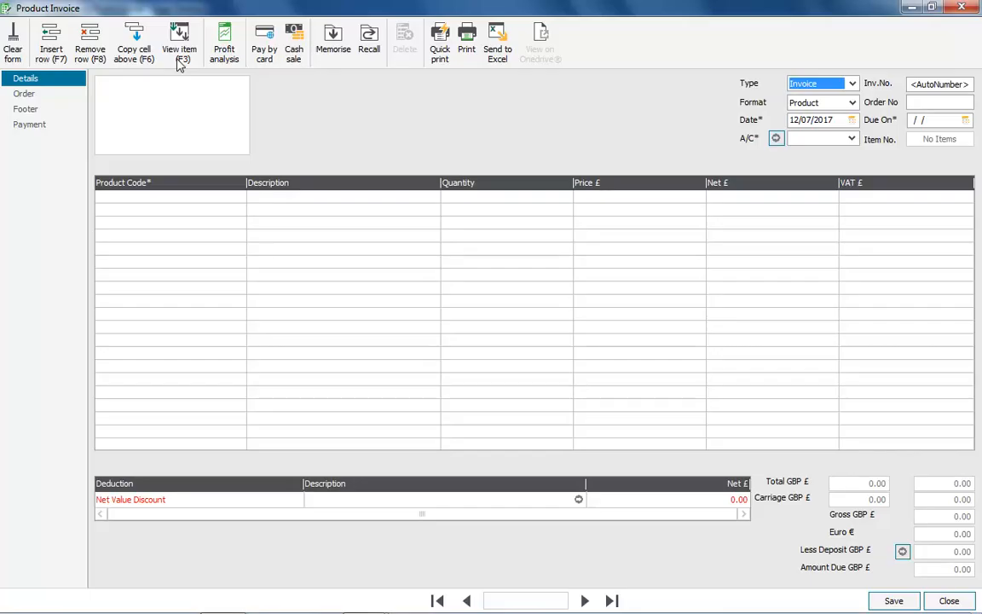
left_click(851, 102)
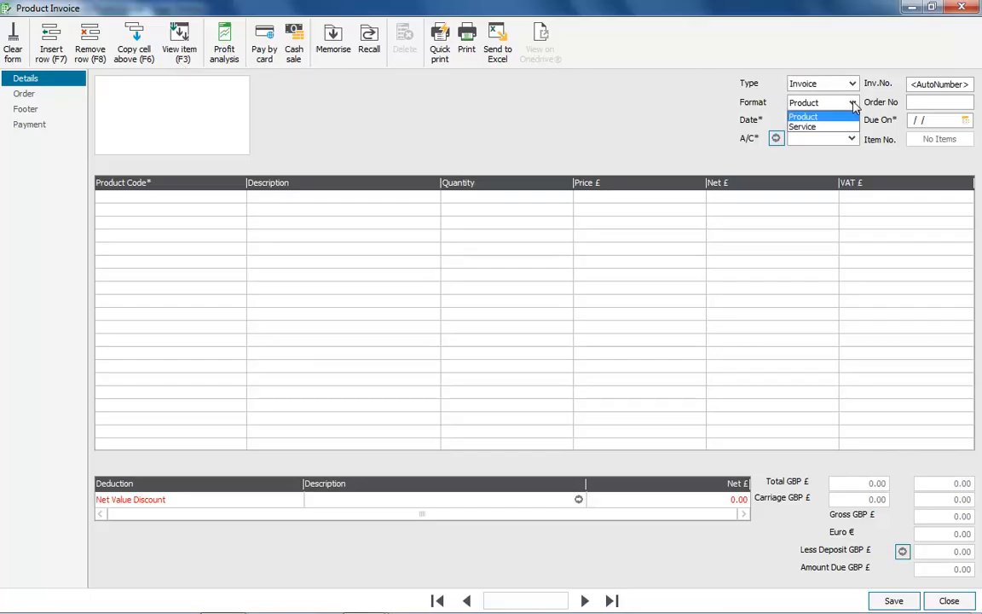
left_click(852, 103)
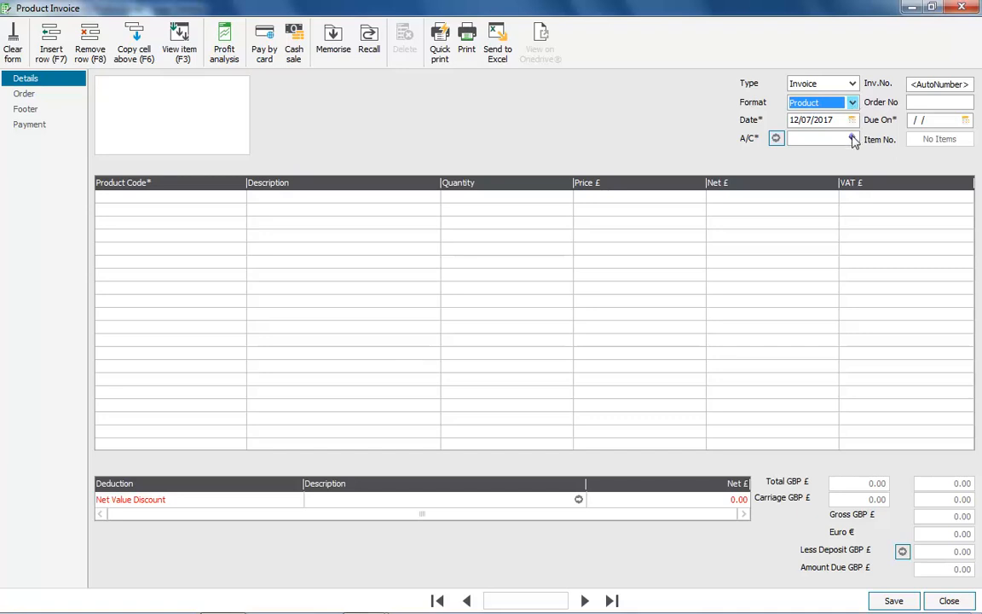
left_click(851, 138)
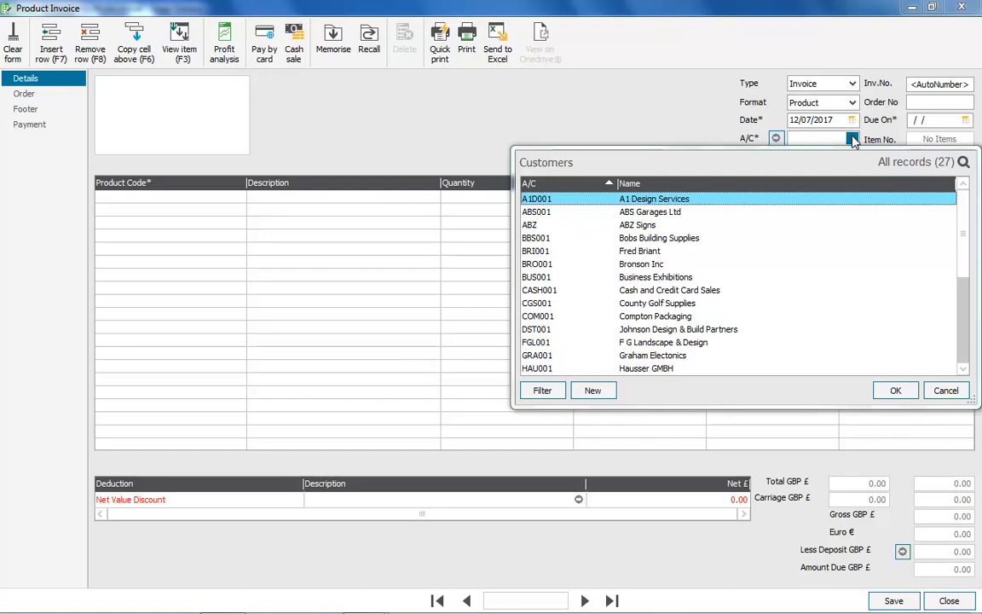
left_click(895, 391)
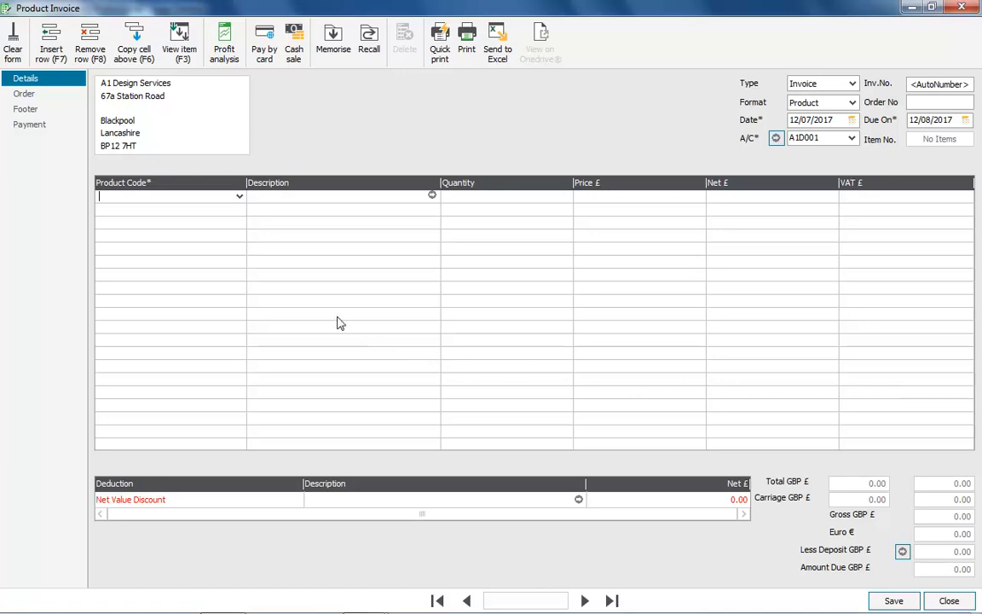
Add the product WIDGET with a quantity of 5 to the invoice, and save and close it
left_click(239, 198)
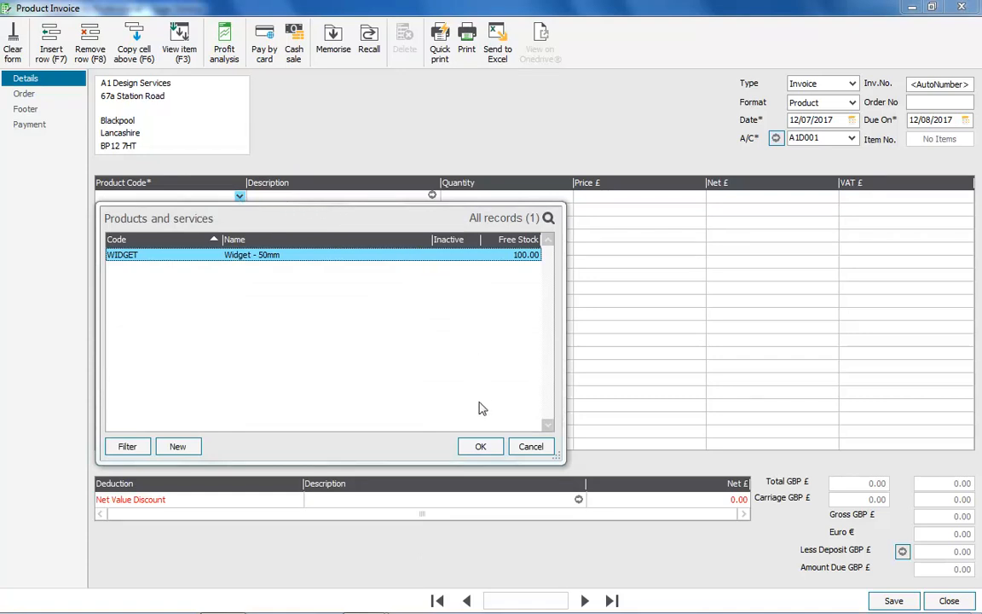
left_click(480, 446)
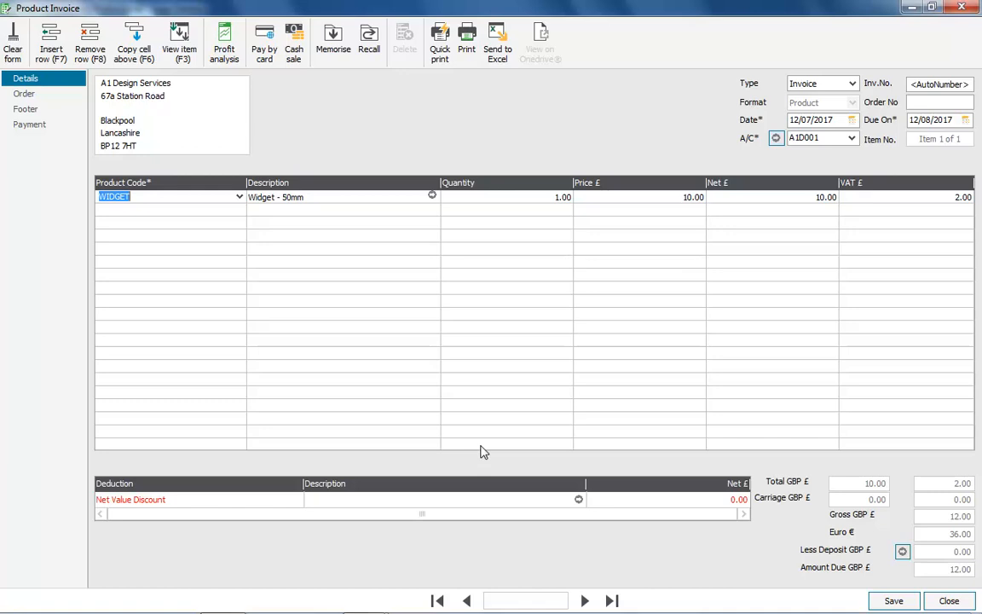
key("Tab")
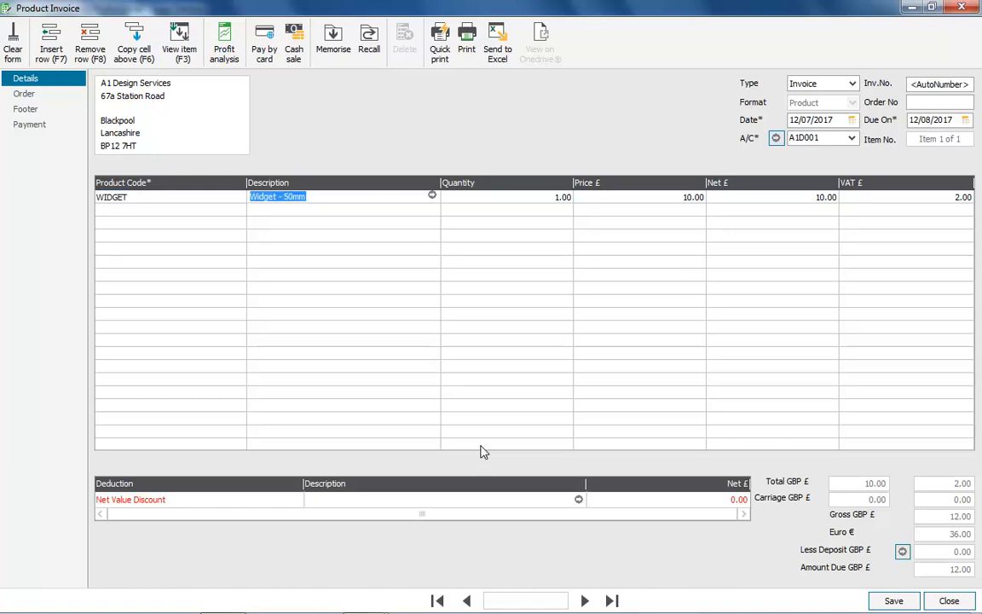
key("Tab")
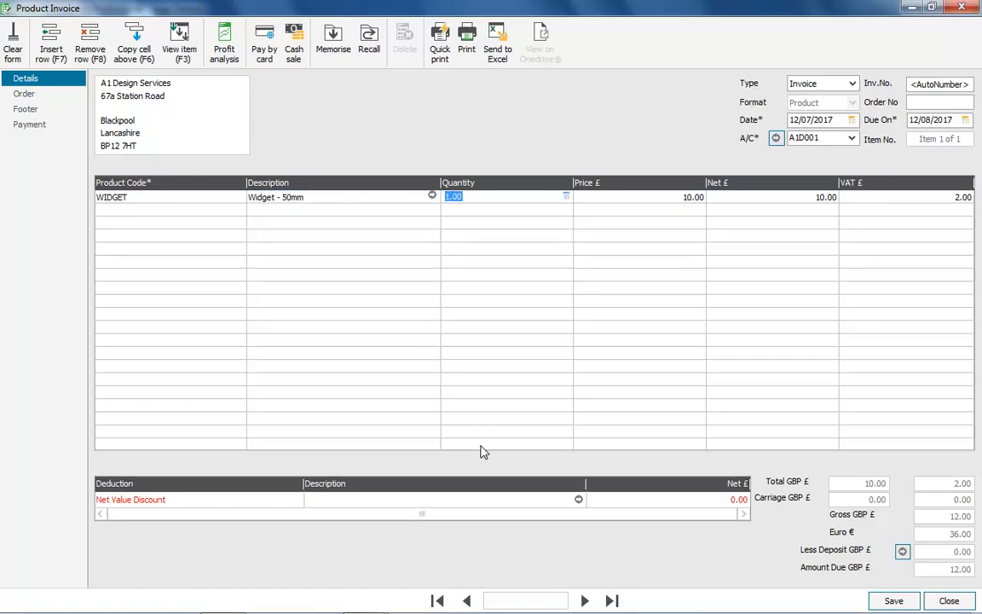
type("5")
key("Tab")
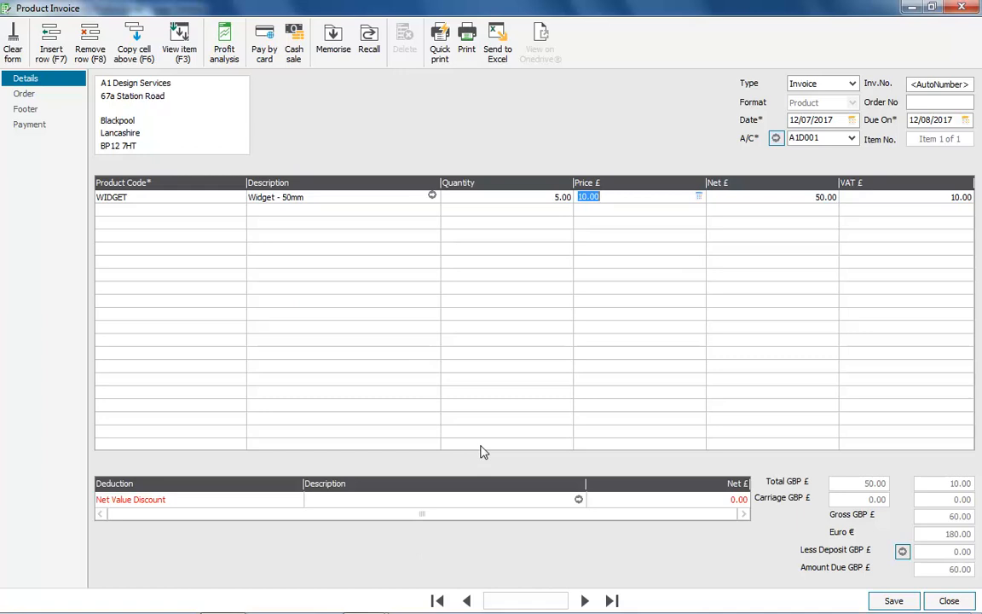
key("Tab")
left_click(894, 600)
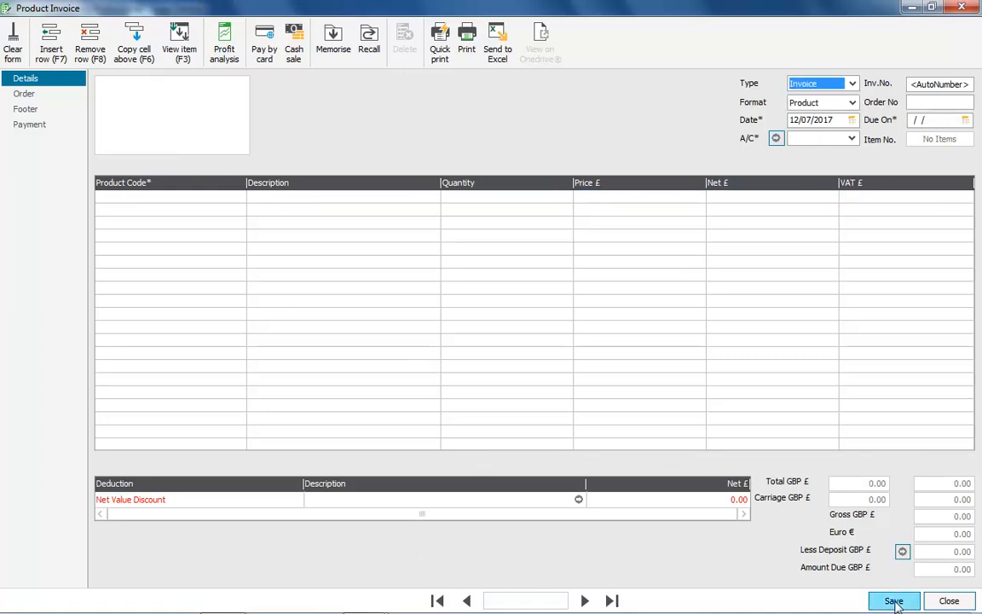
left_click(948, 601)
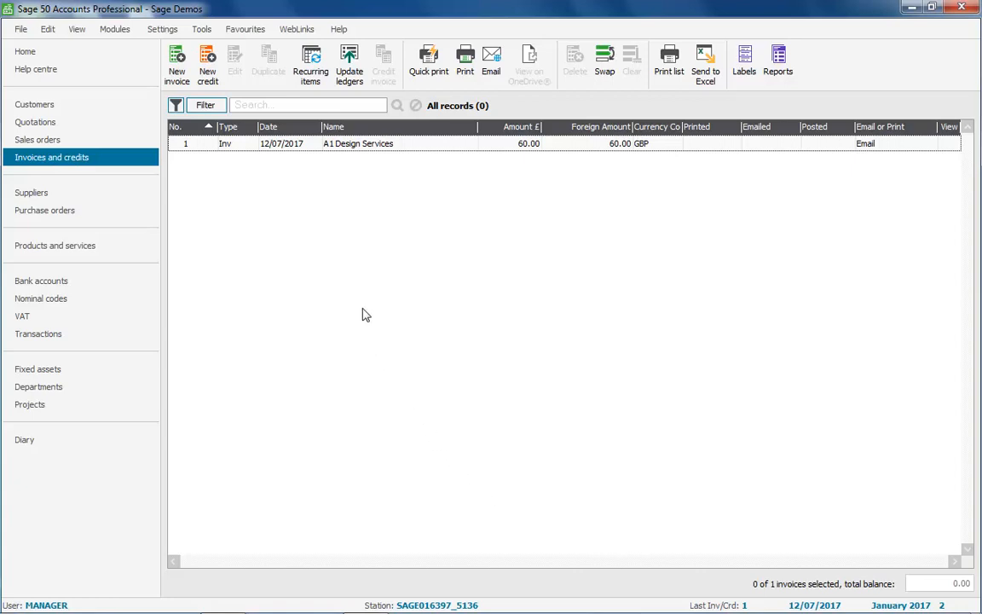
Print the A1 Design Services invoice with the A4 Inv\Crd Unit Price, Without Discount layout on the default printer, and close the layouts window
left_click(340, 146)
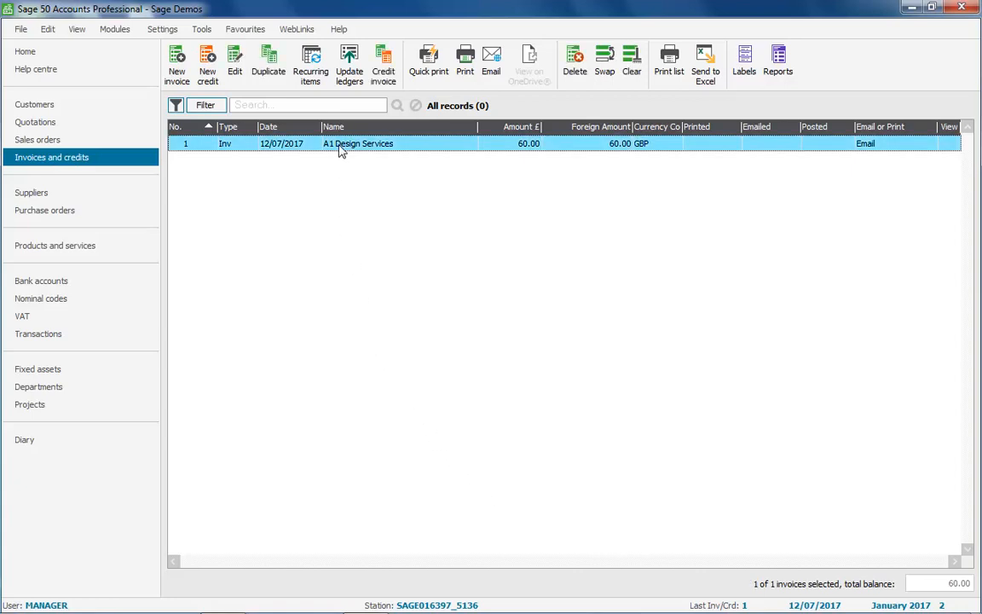
left_click(465, 65)
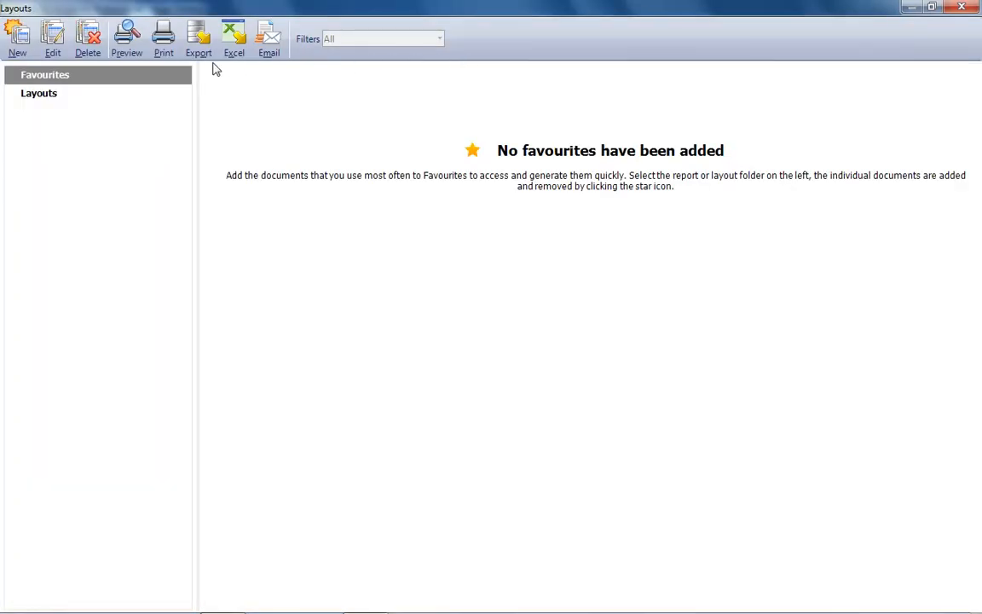
left_click(42, 92)
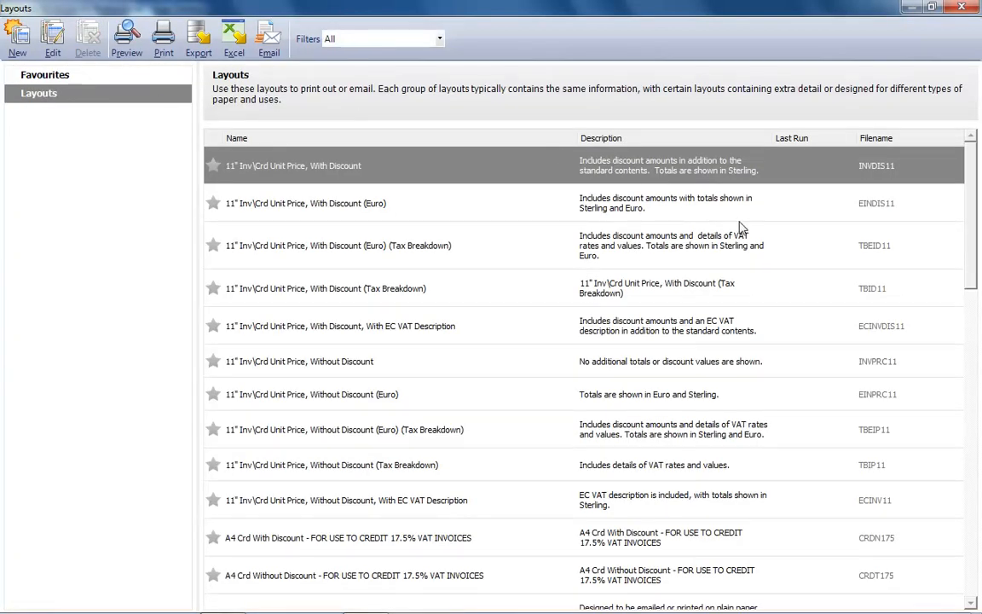
left_click(972, 603)
left_click_drag(971, 604, 972, 603)
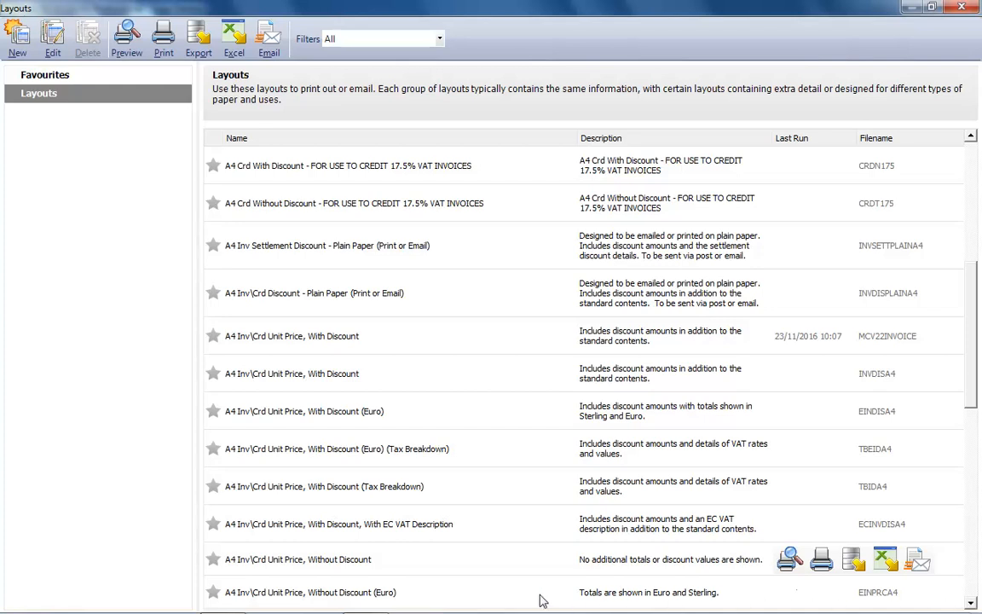
left_click(325, 565)
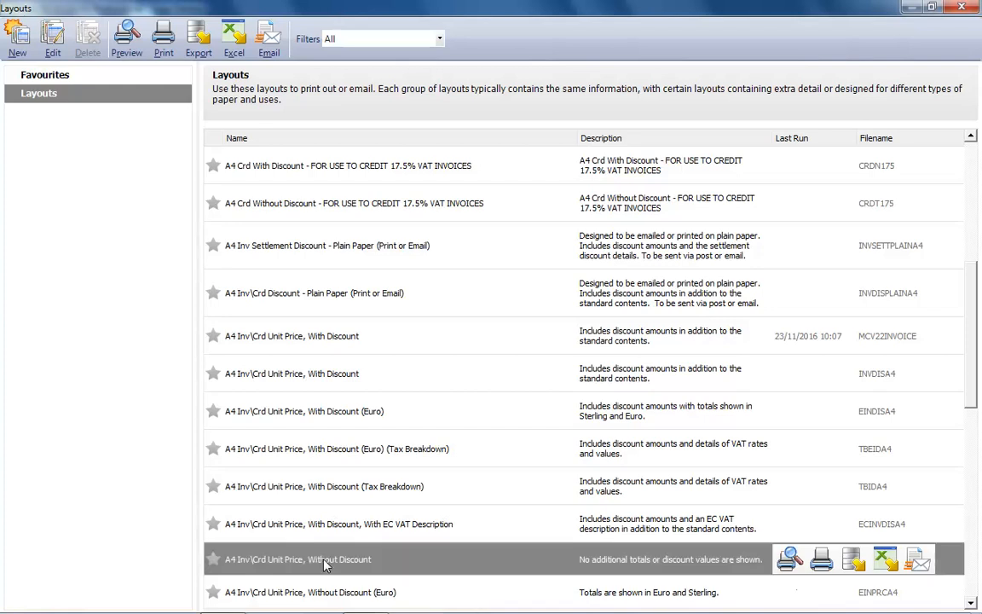
left_click(163, 37)
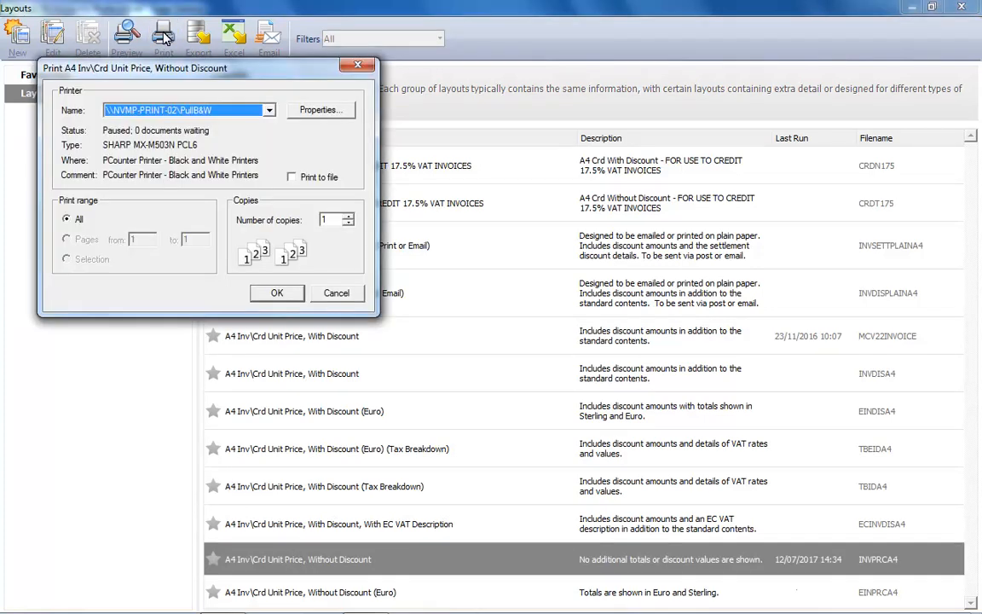
left_click(277, 293)
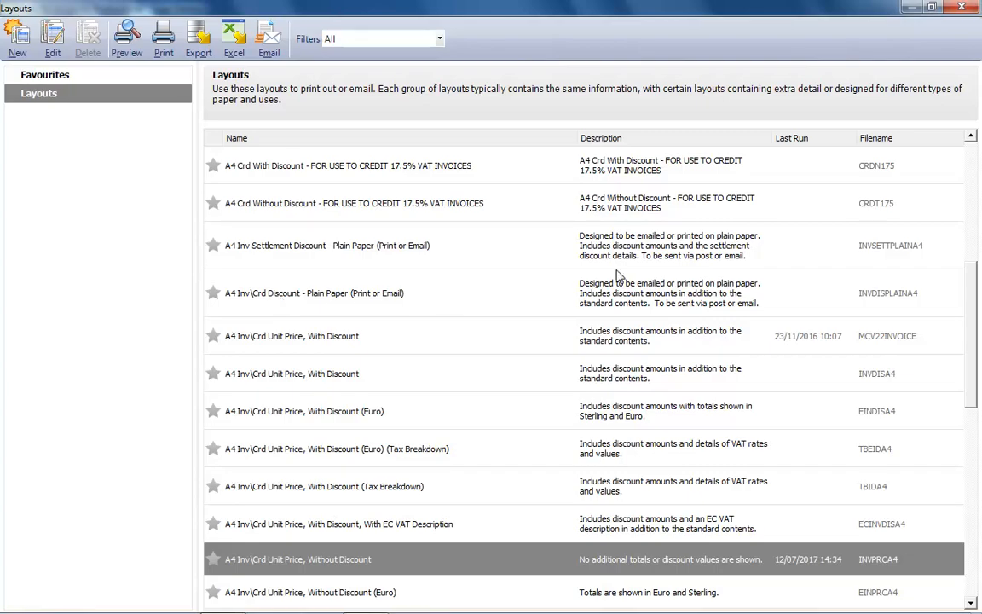
left_click(962, 7)
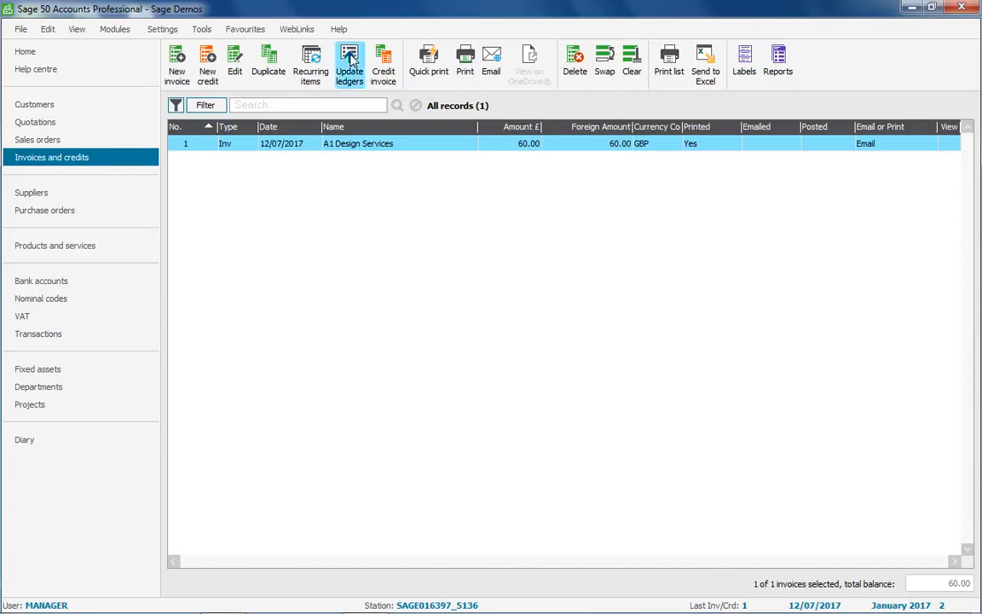
Update the ledgers with the printed invoice using Preview output, and return to the customer list to check the account balance
left_click(350, 61)
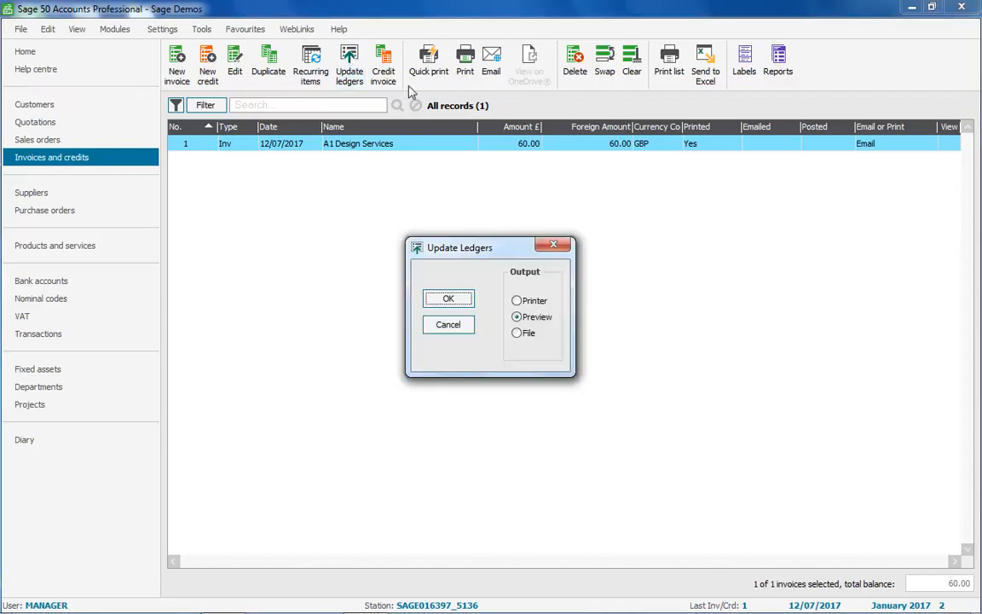
left_click(448, 298)
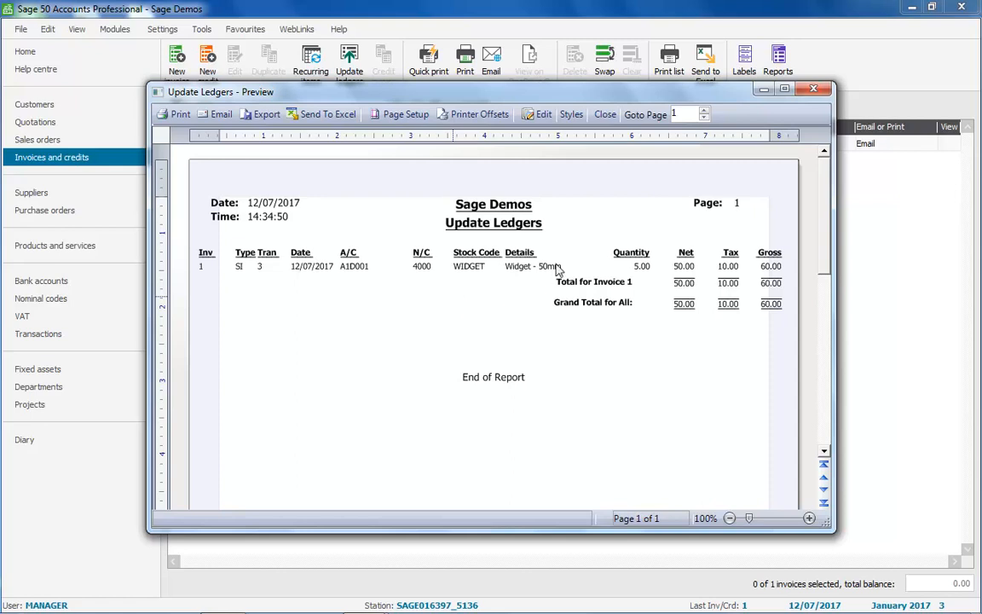
left_click(606, 115)
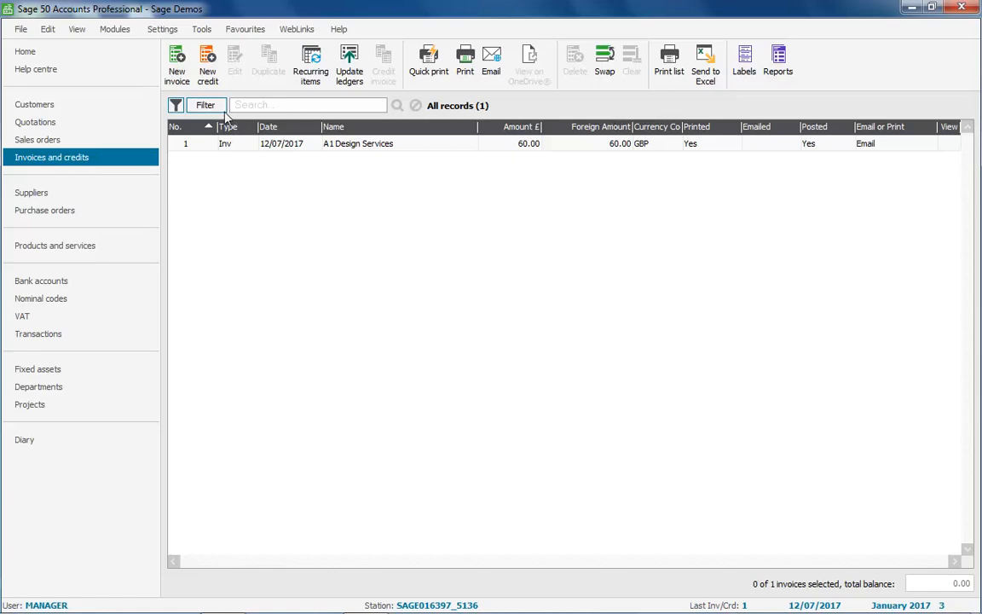
left_click(39, 106)
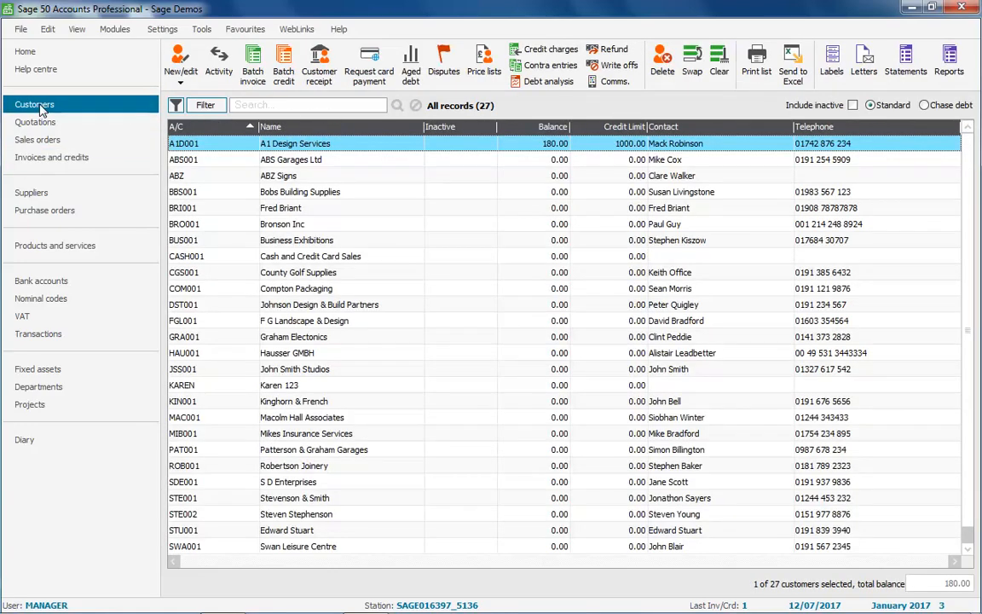